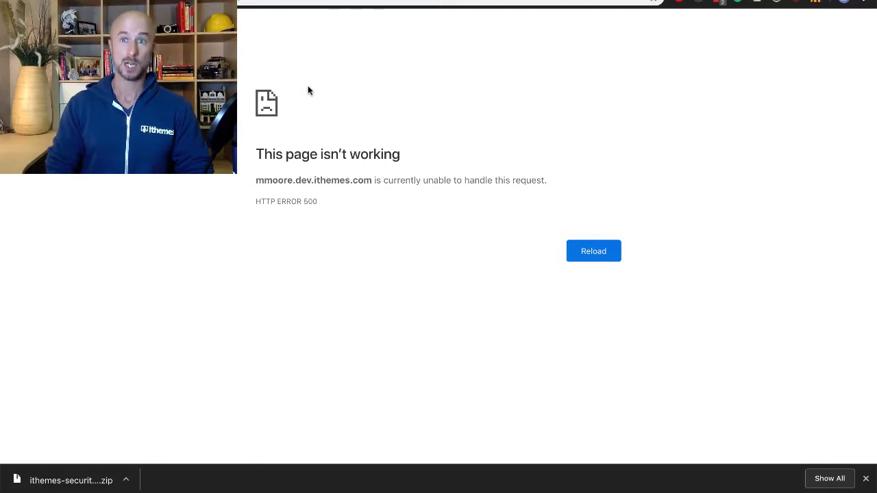
Switch to the FTP client beside the error log and open the remote logs folder in the account's home directory.
{"action": "key", "text": "ctrl+Right"}
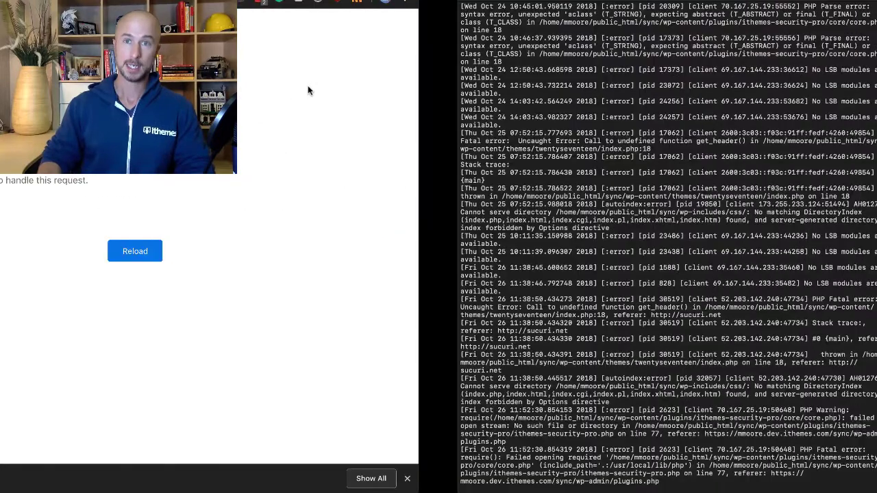
{"action": "scroll", "coordinate": [312, 82], "scroll_direction": "down", "scroll_amount": 2}
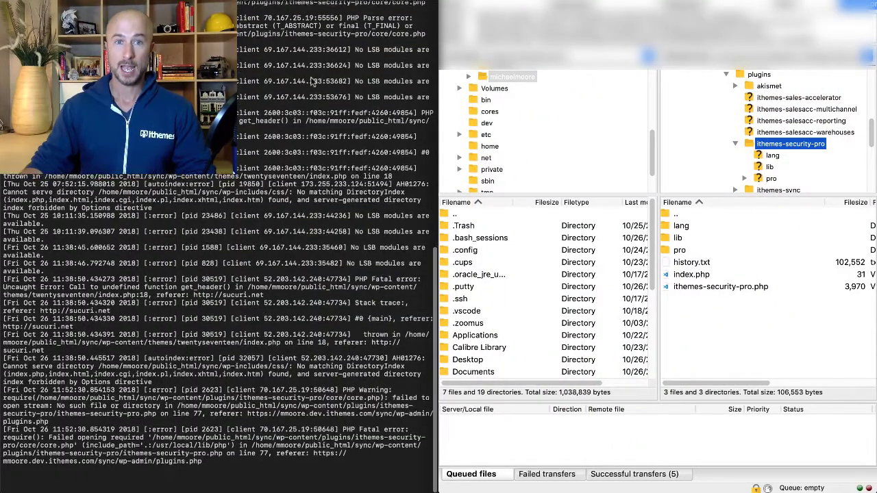
{"action": "scroll", "coordinate": [312, 82], "scroll_direction": "up", "scroll_amount": 1}
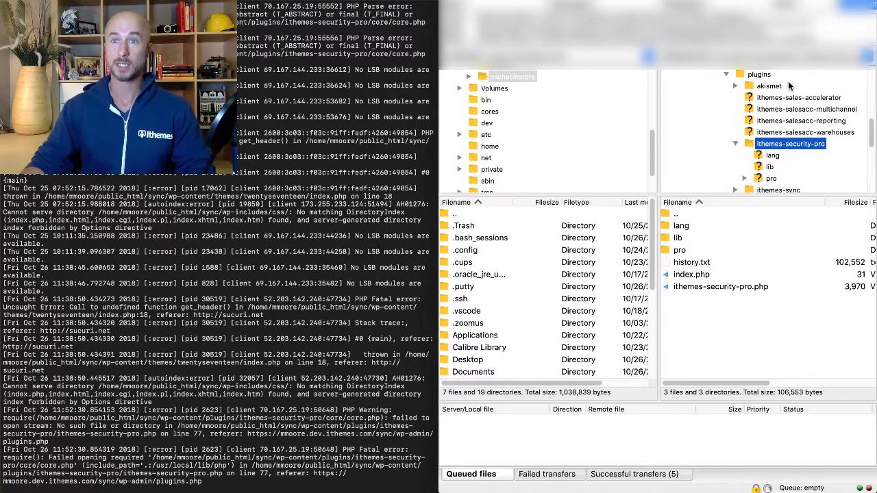
{"action": "scroll", "coordinate": [788, 83], "scroll_direction": "up", "scroll_amount": 5}
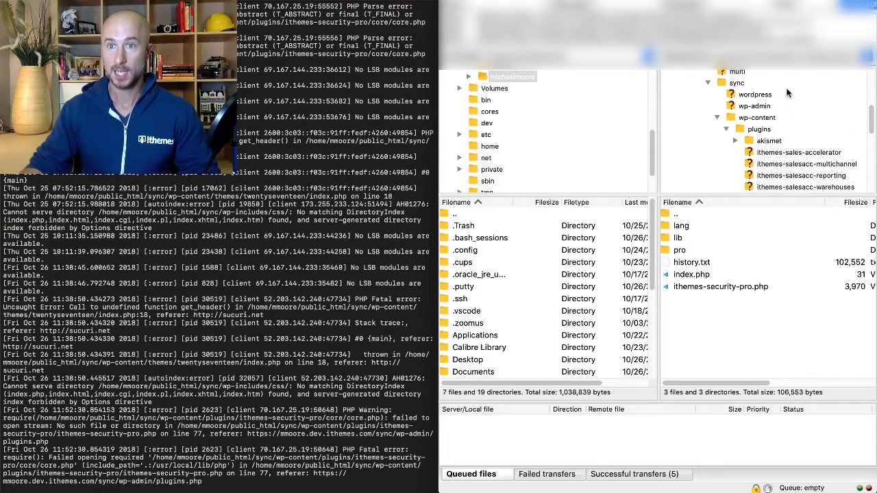
{"action": "scroll", "coordinate": [790, 91], "scroll_direction": "up", "scroll_amount": 6}
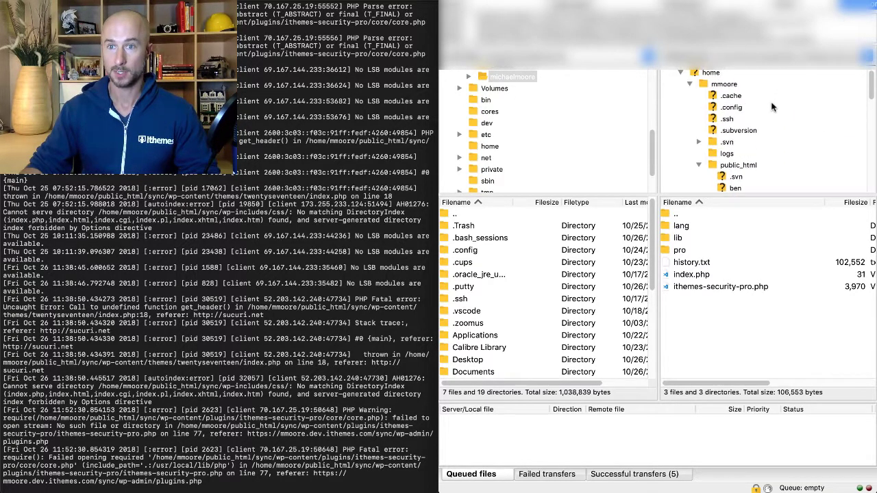
{"action": "left_click", "coordinate": [727, 154]}
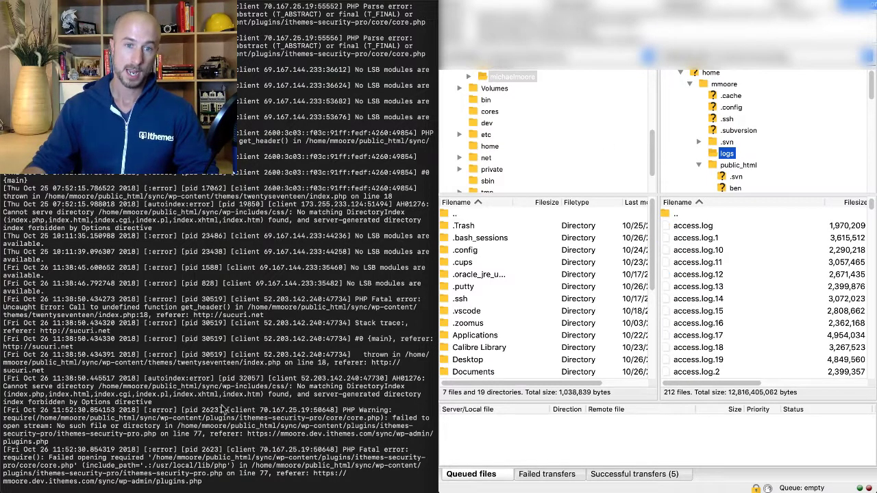
Highlight the last PHP fatal error entry in the log, the one naming ithemes-security-pro.php.
{"action": "left_click", "coordinate": [213, 484]}
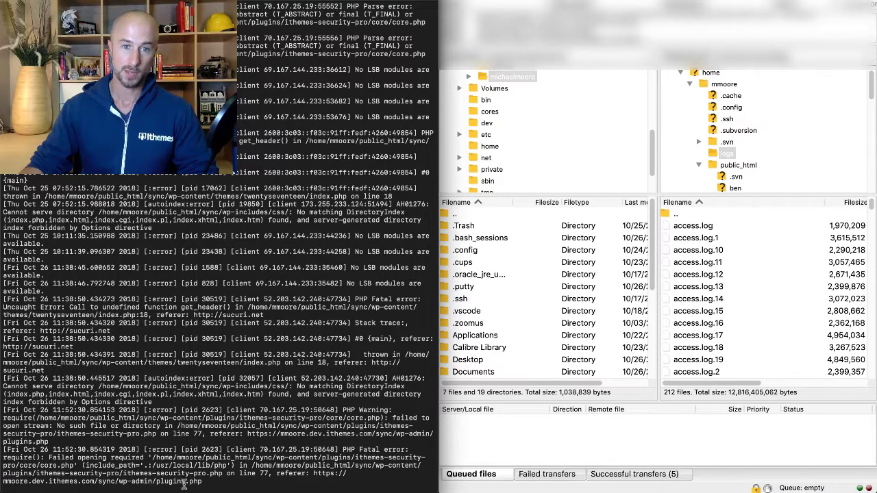
{"action": "left_click_drag", "start_coordinate": [170, 475], "coordinate": [125, 475]}
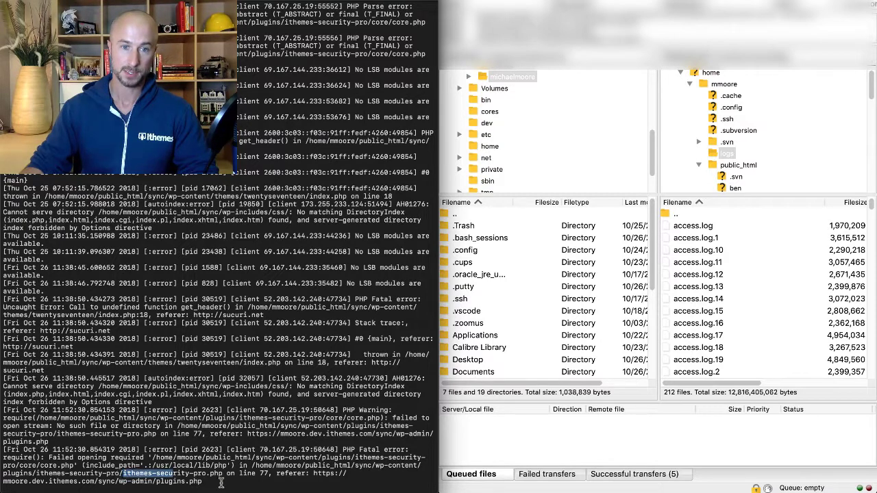
{"action": "left_click_drag", "start_coordinate": [225, 483], "coordinate": [5, 450]}
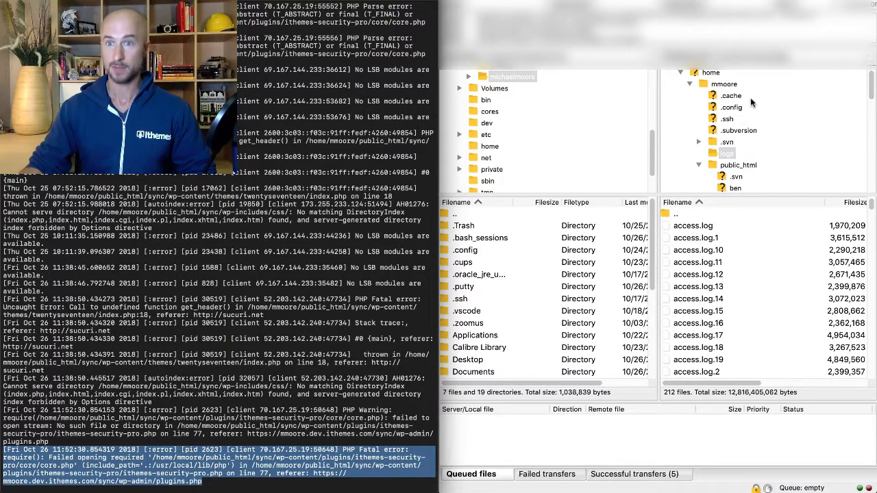
Rename the remote ithemes-security-pro folder in the sync site's plugins directory to ithemes-security-pro.bak.
{"action": "scroll", "coordinate": [751, 97], "scroll_direction": "down", "scroll_amount": 10}
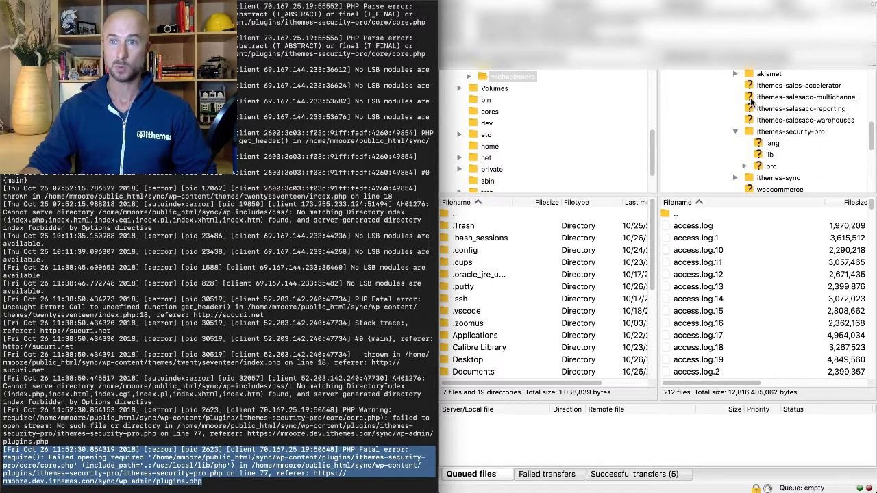
{"action": "scroll", "coordinate": [750, 102], "scroll_direction": "down", "scroll_amount": 5}
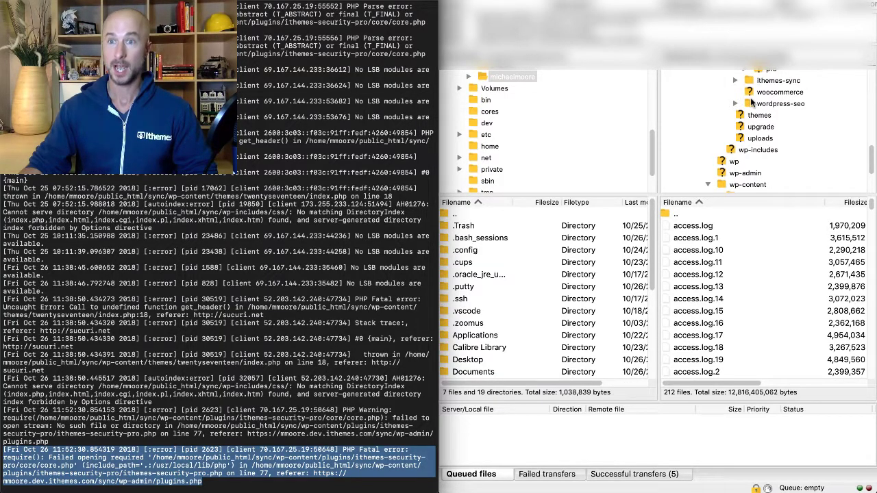
{"action": "scroll", "coordinate": [753, 101], "scroll_direction": "up", "scroll_amount": 3}
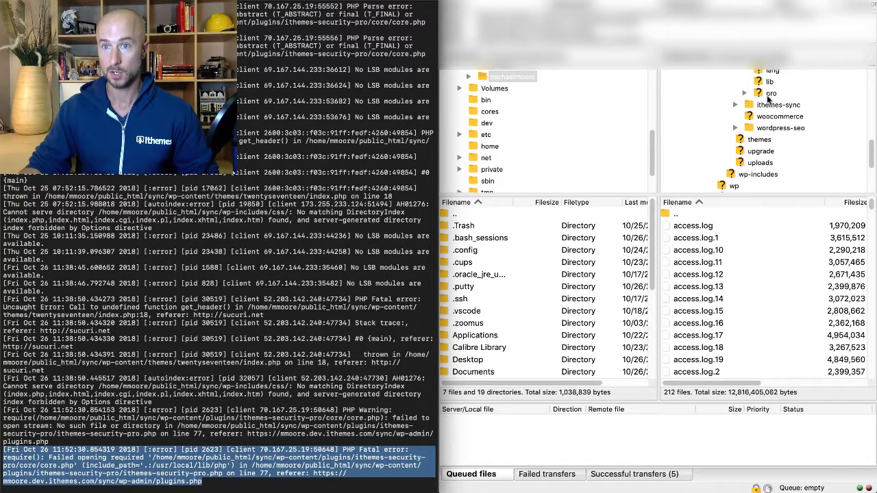
{"action": "left_click", "coordinate": [788, 89]}
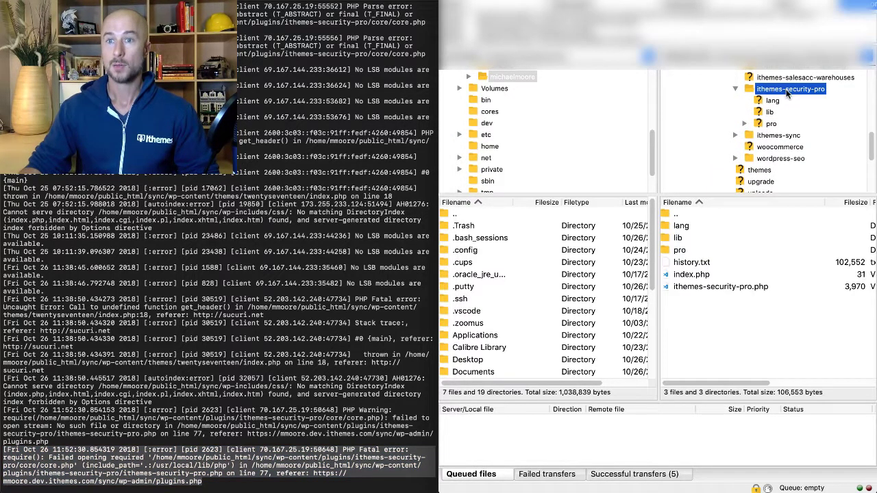
{"action": "right_click", "coordinate": [787, 94]}
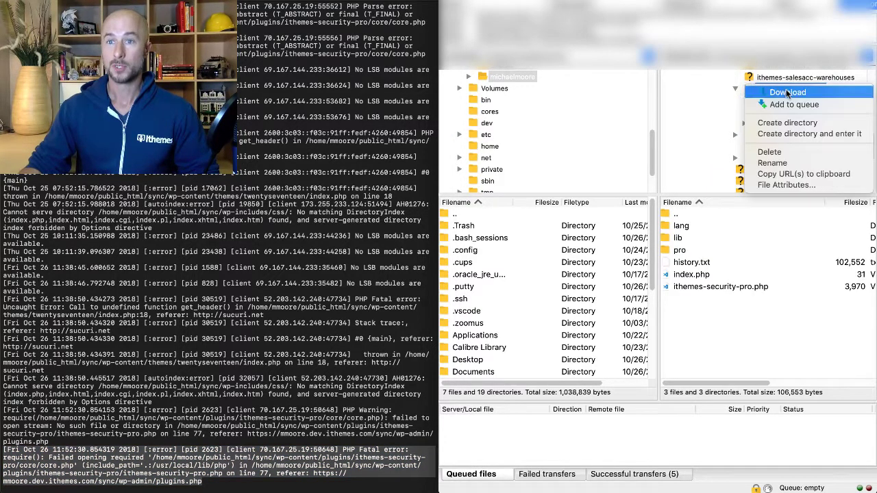
{"action": "left_click", "coordinate": [772, 163]}
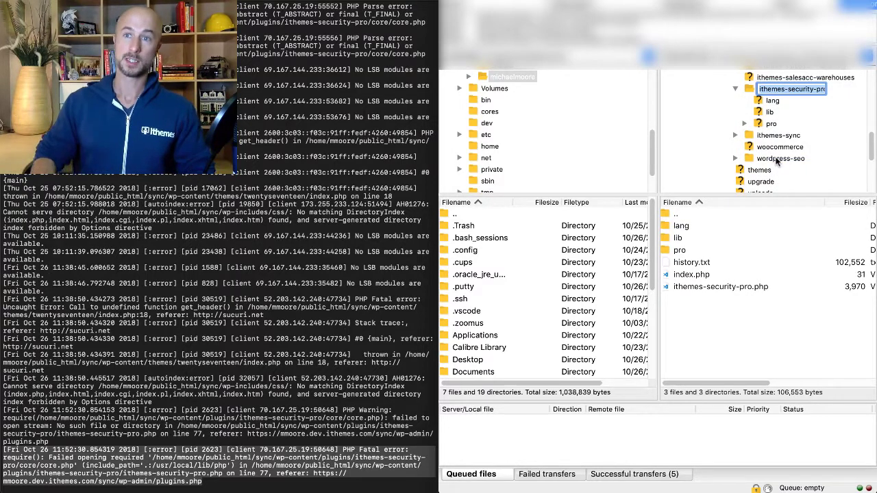
{"action": "key", "text": "Right"}
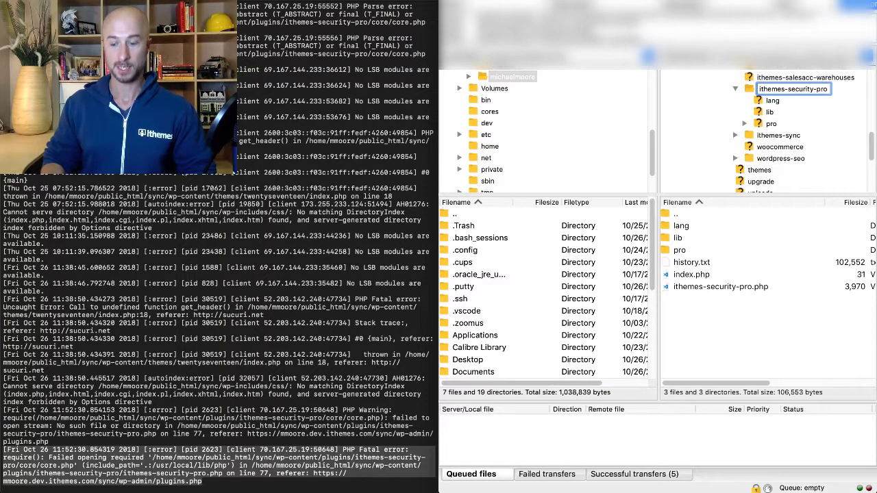
{"action": "type", "text": ".ba"}
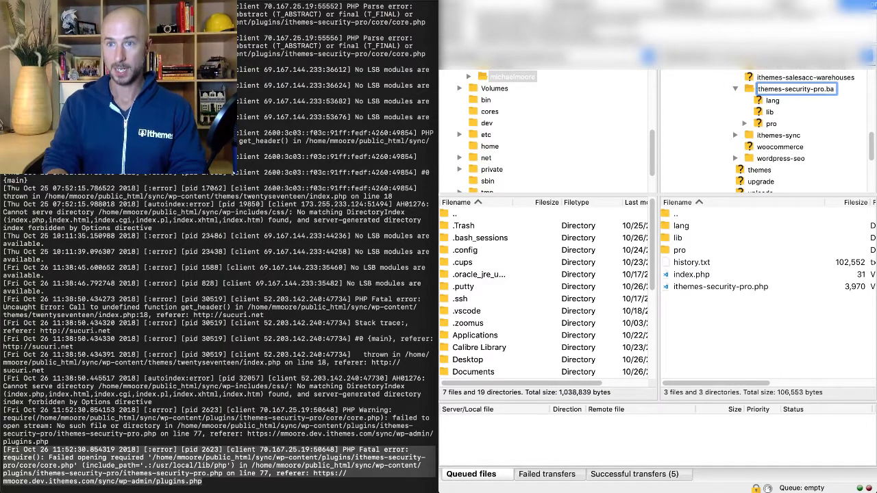
{"action": "type", "text": "k"}
{"action": "key", "text": "Return"}
{"action": "left_click", "coordinate": [735, 156]}
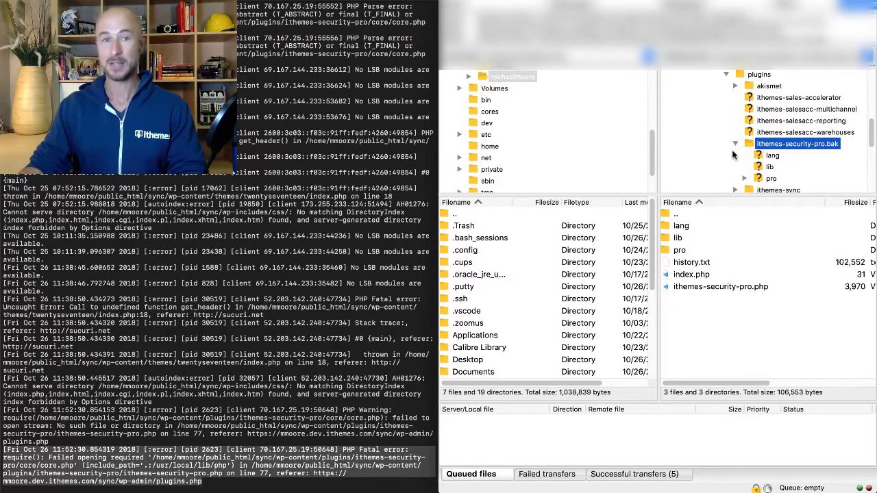
Switch to the browser and reload the failing site page.
{"action": "key", "text": "ctrl+Left"}
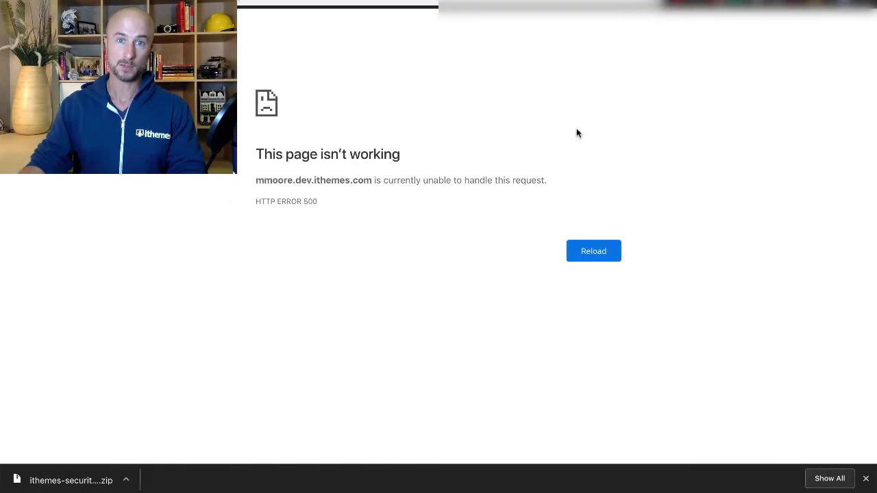
{"action": "left_click", "coordinate": [591, 260]}
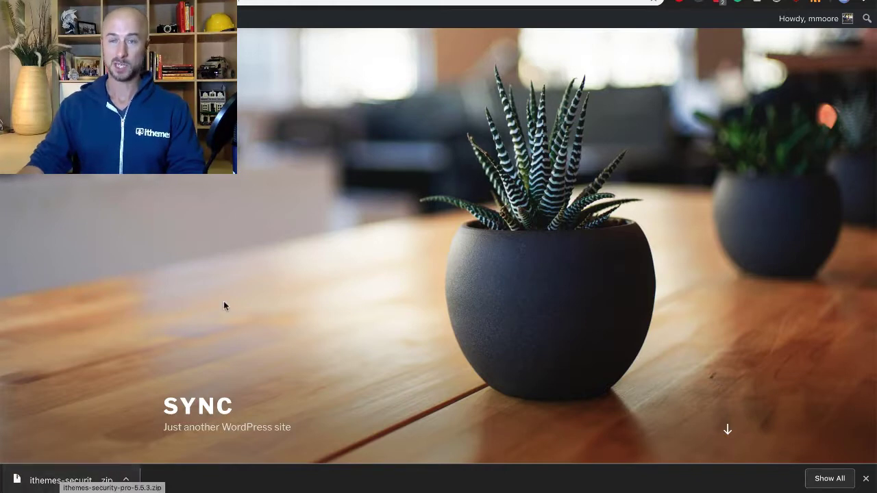
Return to the FTP client and open the sync site's wp-content folder on the remote side.
{"action": "key", "text": "ctrl+Right"}
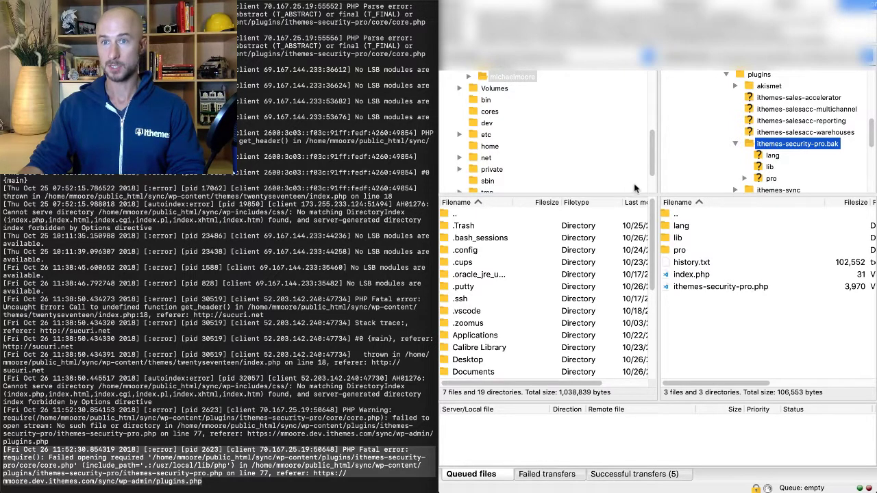
{"action": "scroll", "coordinate": [698, 182], "scroll_direction": "up", "scroll_amount": 2}
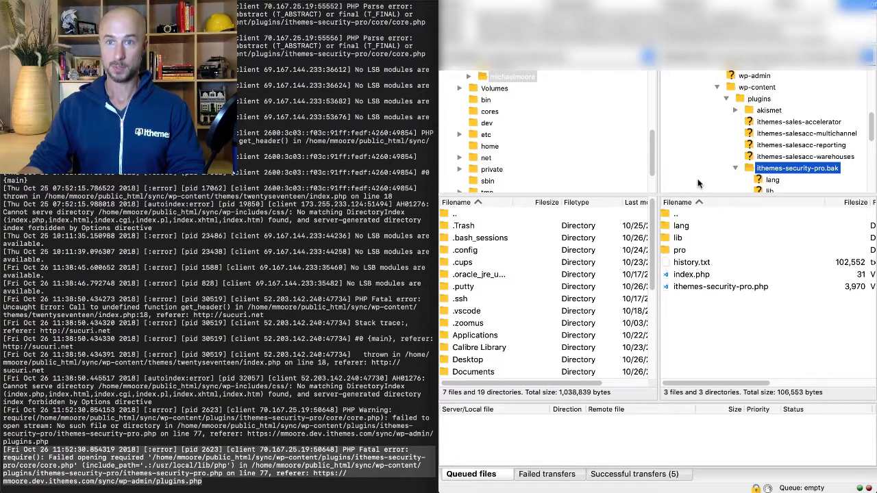
{"action": "left_click", "coordinate": [768, 89]}
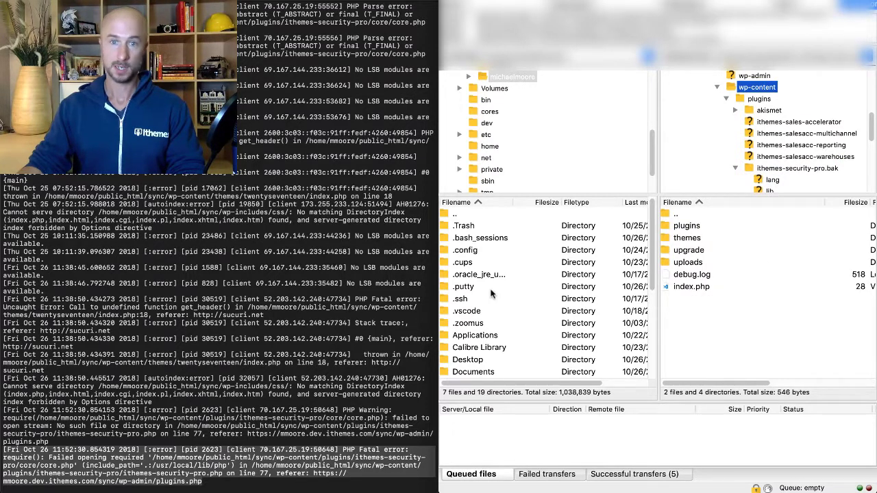
Set the local site path to the downloads folder in the home directory.
{"action": "scroll", "coordinate": [522, 146], "scroll_direction": "up", "scroll_amount": 5}
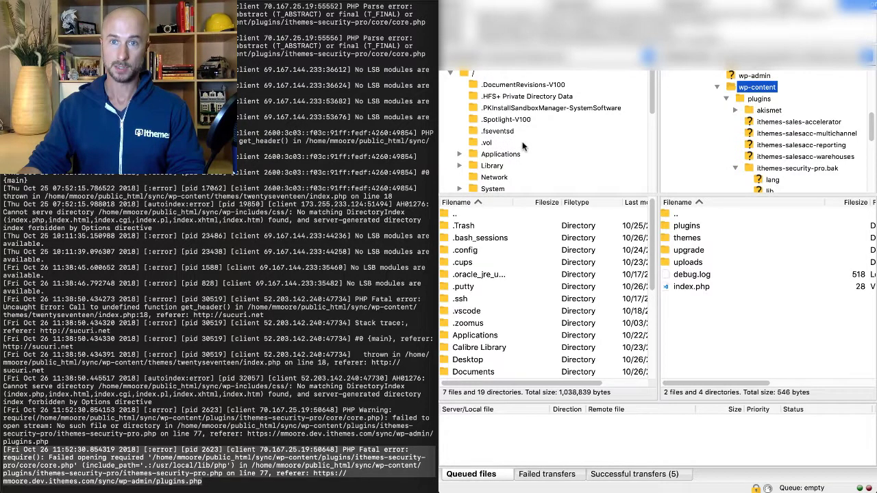
{"action": "scroll", "coordinate": [582, 93], "scroll_direction": "down", "scroll_amount": 3}
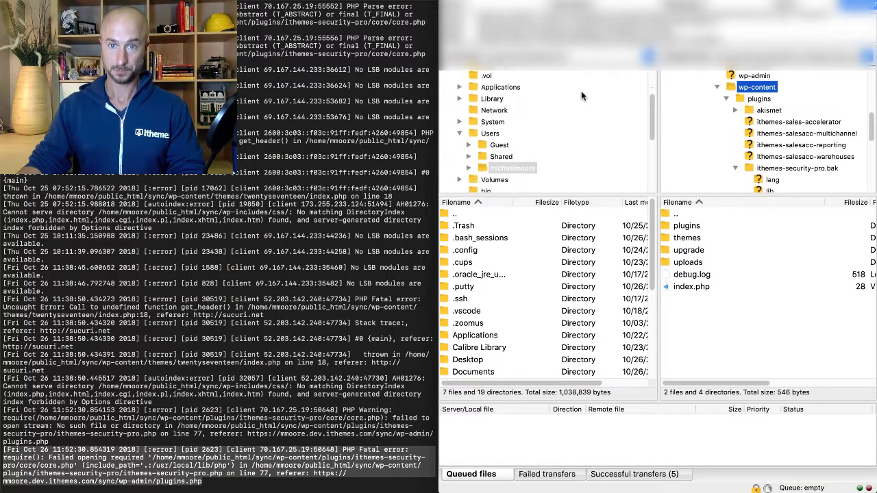
{"action": "scroll", "coordinate": [581, 93], "scroll_direction": "down", "scroll_amount": 5}
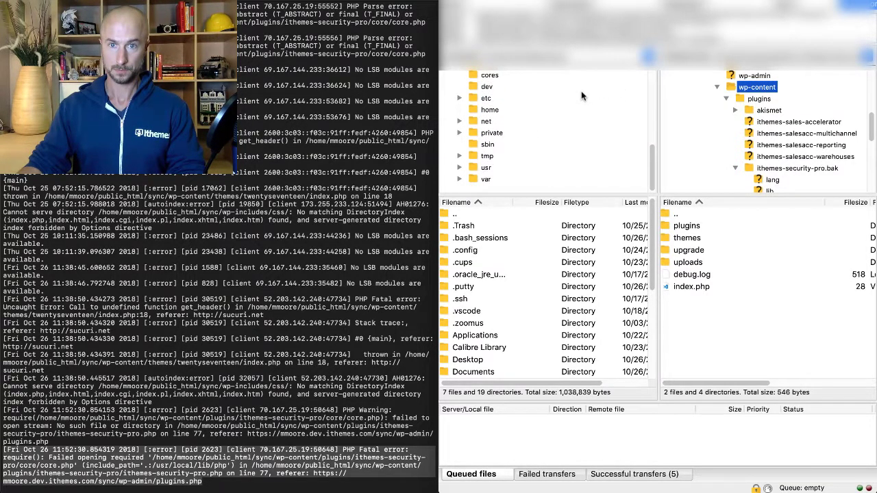
{"action": "left_click", "coordinate": [590, 56]}
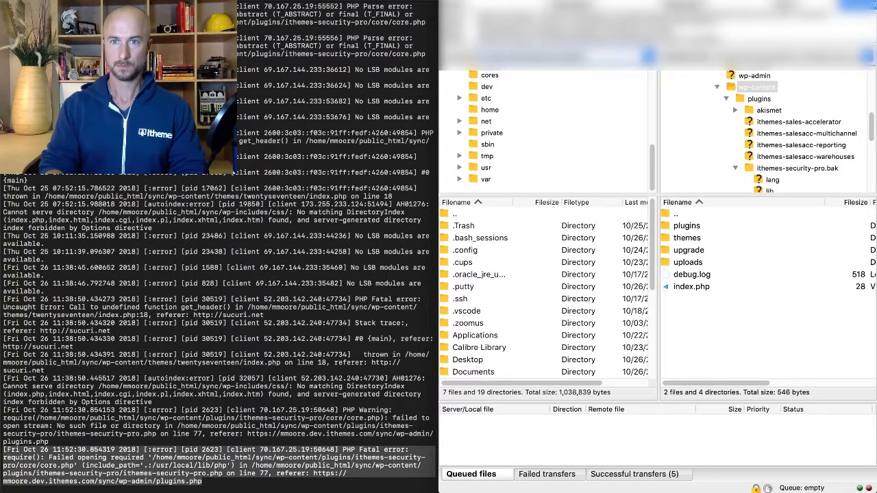
{"action": "key", "text": "Return"}
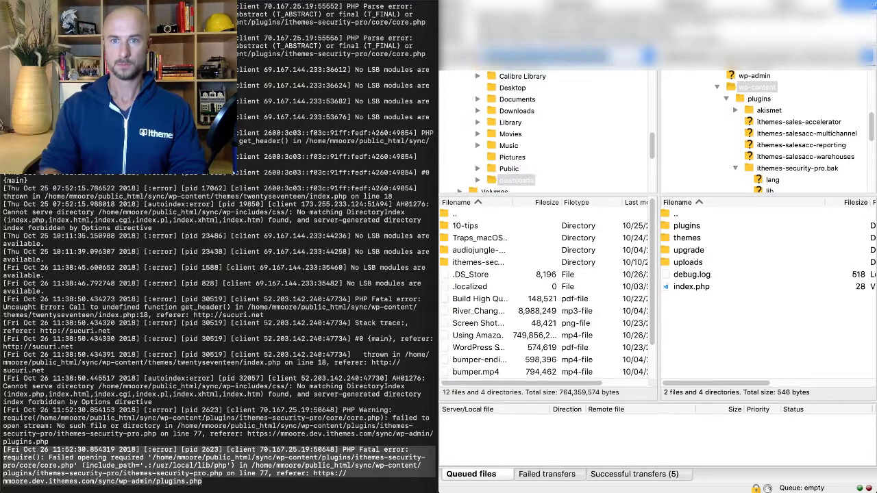
Expand the local downloads folder and open its ithemes-security-pro folder.
{"action": "scroll", "coordinate": [540, 169], "scroll_direction": "down", "scroll_amount": 3}
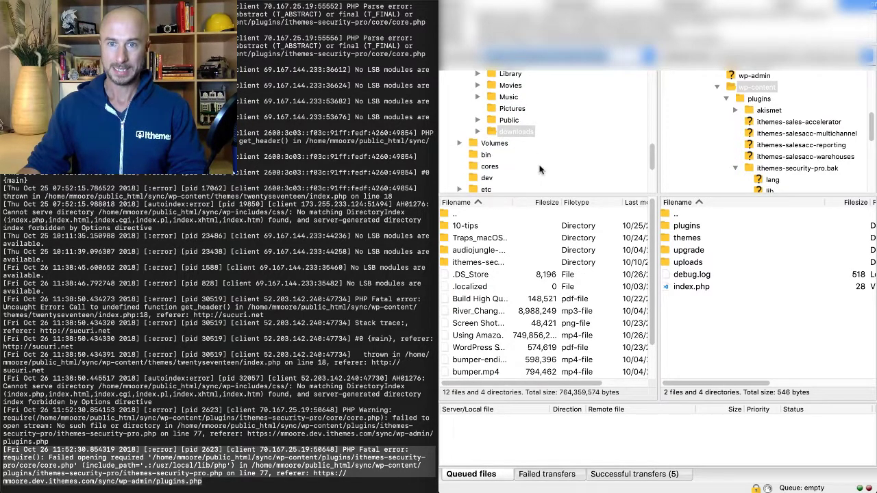
{"action": "left_click", "coordinate": [517, 134]}
{"action": "left_click", "coordinate": [479, 132]}
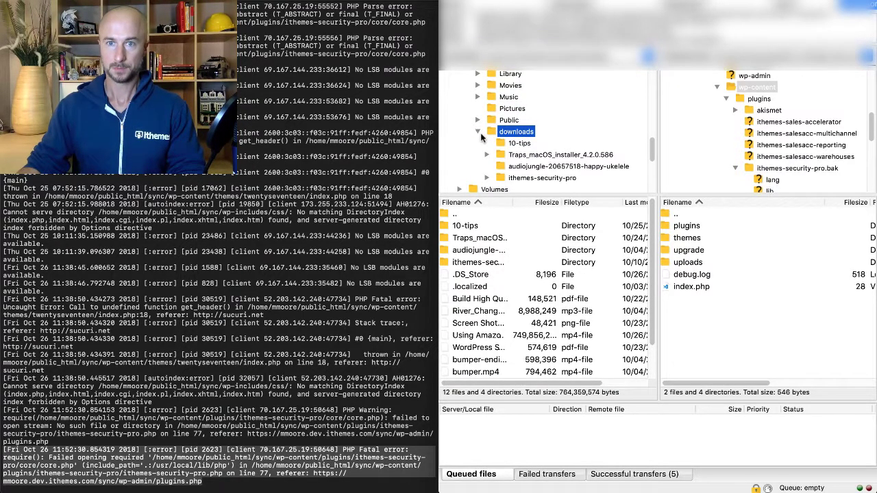
{"action": "scroll", "coordinate": [592, 137], "scroll_direction": "down", "scroll_amount": 3}
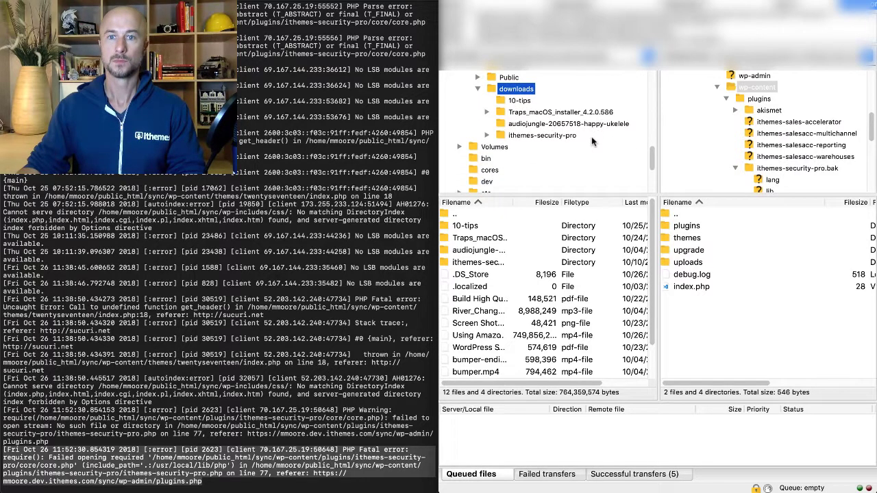
{"action": "left_click", "coordinate": [558, 135]}
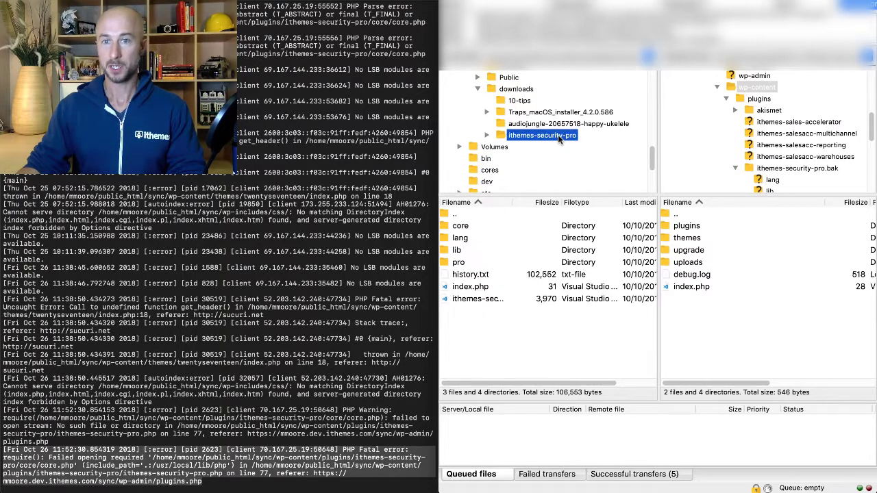
Upload the local ithemes-security-pro folder into the remote plugins folder, and switch back to the browser.
{"action": "left_click_drag", "start_coordinate": [543, 137], "coordinate": [674, 226]}
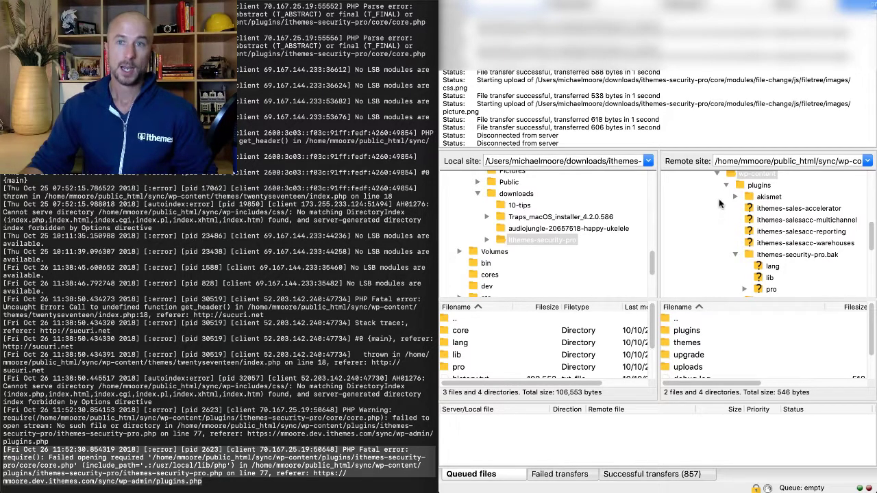
{"action": "key", "text": "ctrl+Left"}
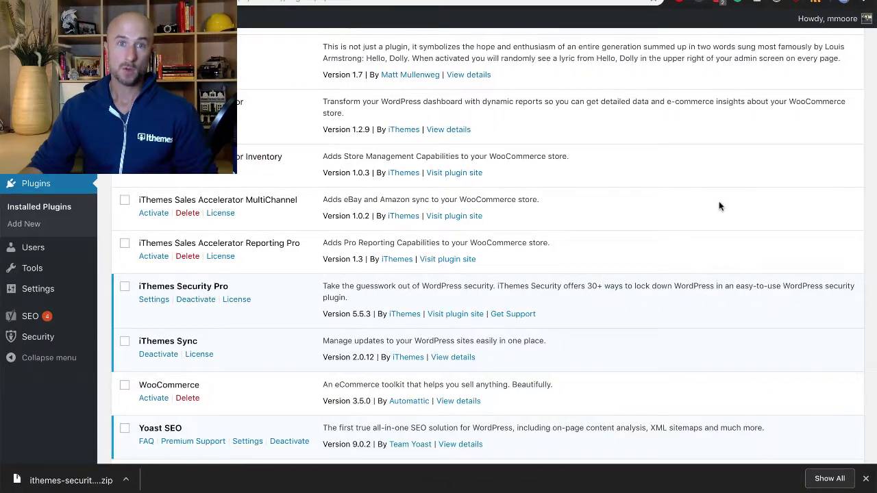